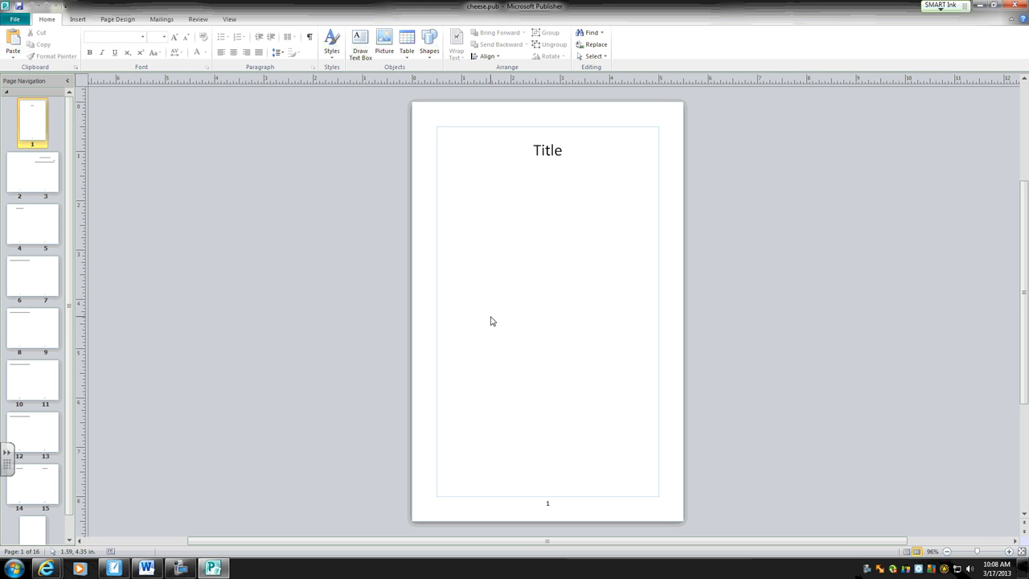
# Replace the placeholder title on page 1 with "Cheese-ology".
pyautogui.click(531, 153)
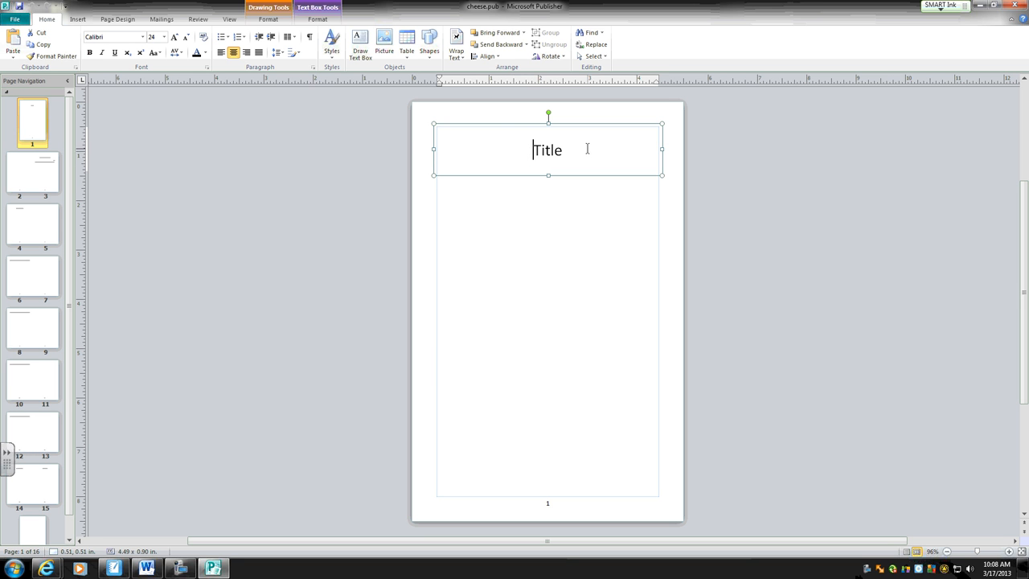
pyautogui.moveTo(587, 149); pyautogui.dragTo(530, 150)
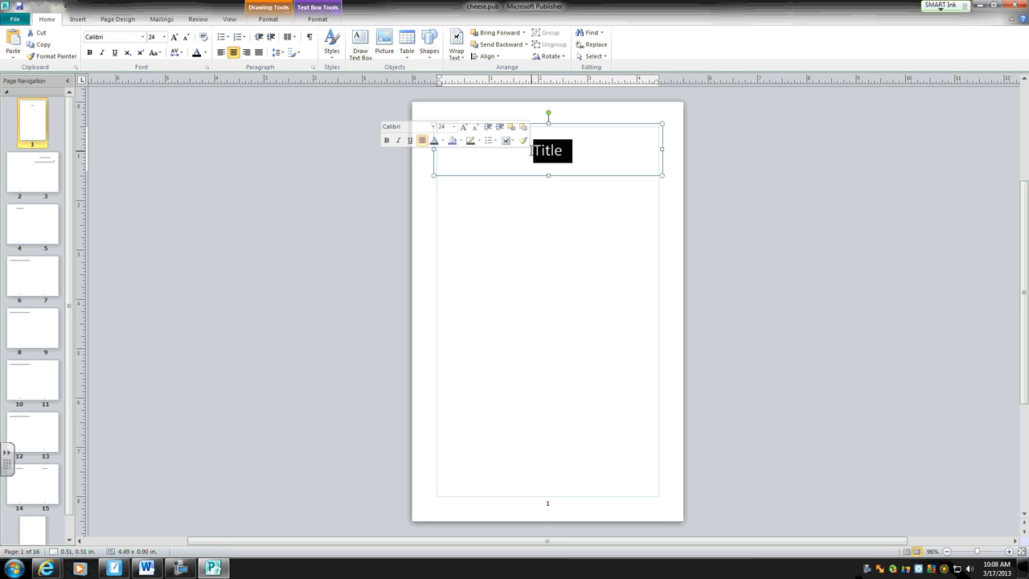
pyautogui.write('Ch')
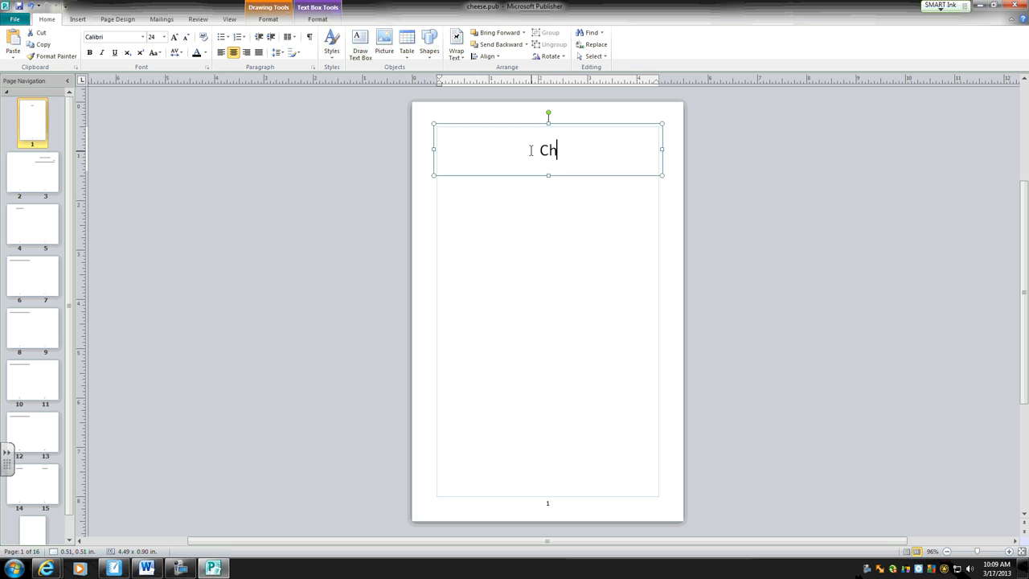
pyautogui.write('eese-ology')
pyautogui.click(509, 240)
# Format the Cheese-ology title in the Blackadder ITC font at size 72.
pyautogui.click(557, 150)
pyautogui.moveTo(502, 151); pyautogui.dragTo(599, 151)
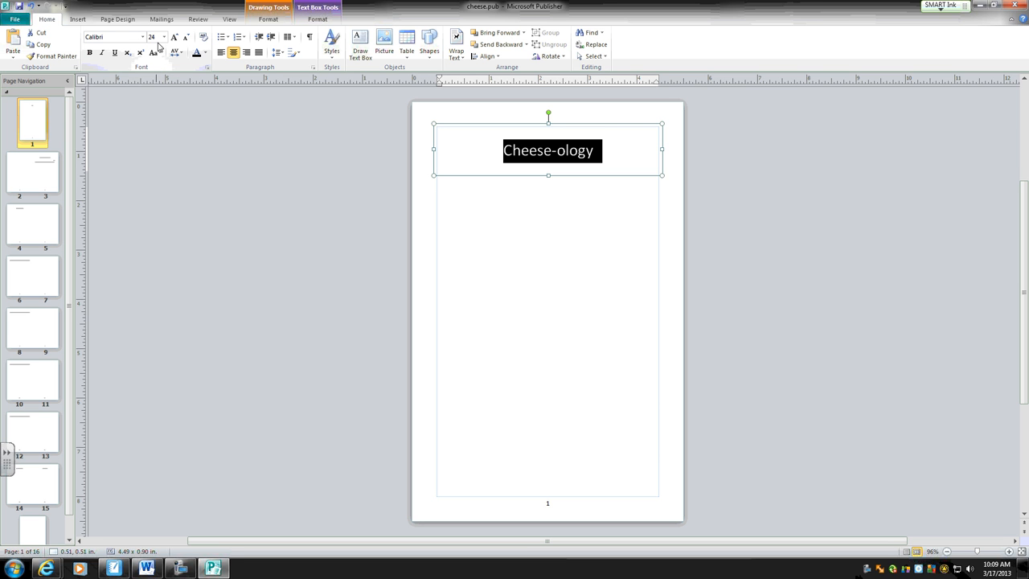
pyautogui.click(529, 155)
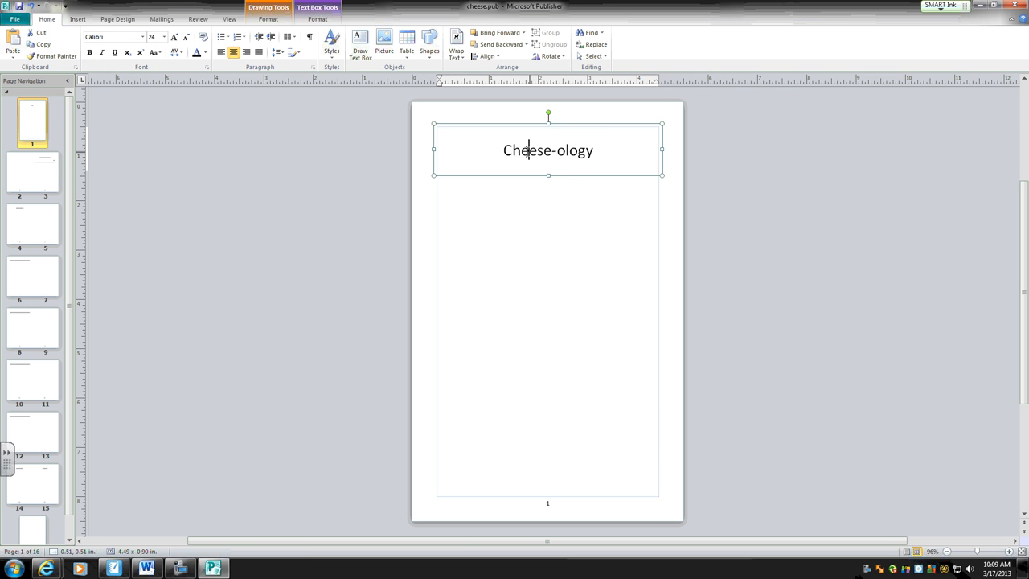
pyautogui.moveTo(499, 154); pyautogui.dragTo(603, 154)
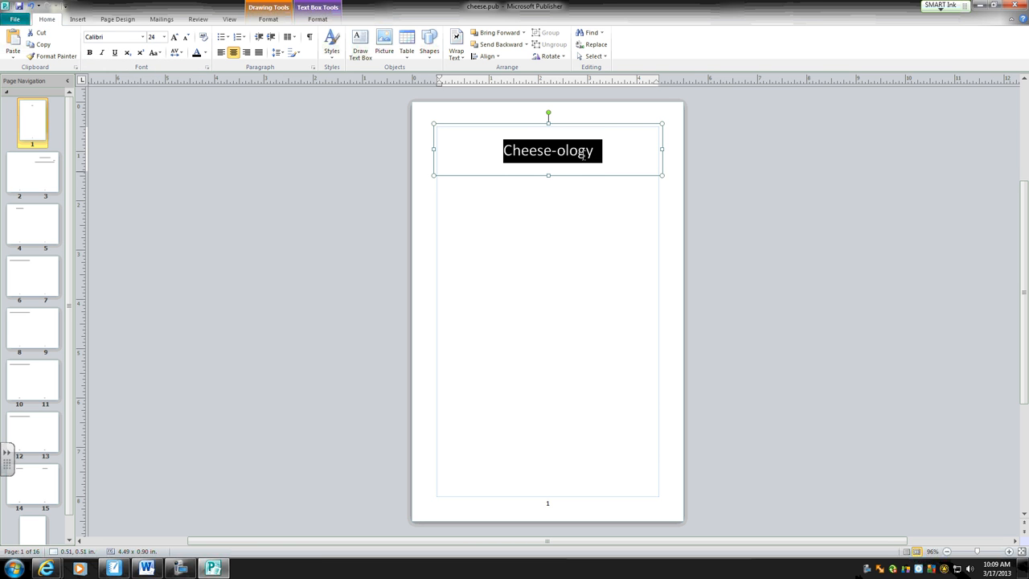
pyautogui.click(145, 41)
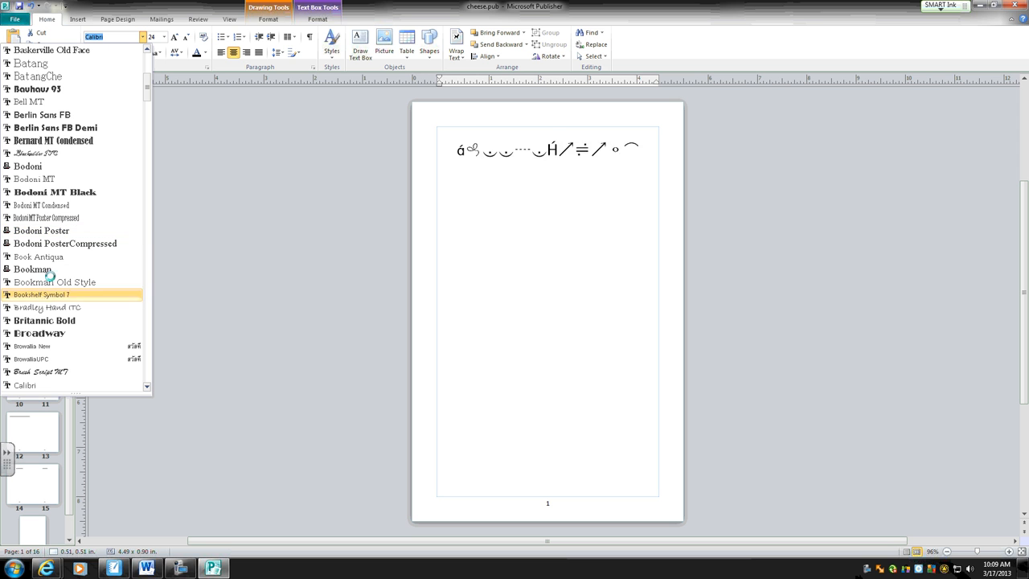
pyautogui.click(90, 153)
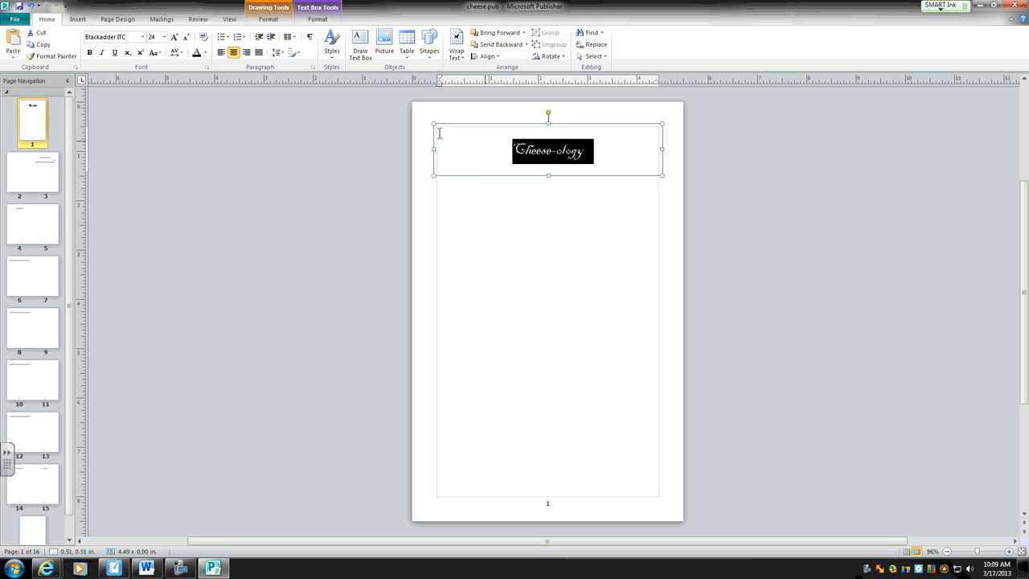
pyautogui.click(164, 37)
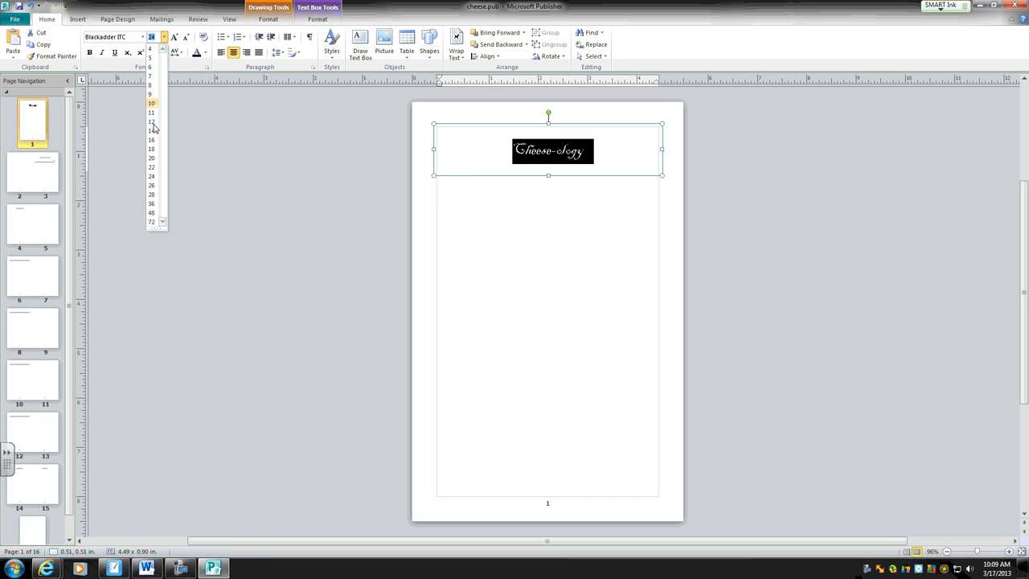
pyautogui.click(155, 223)
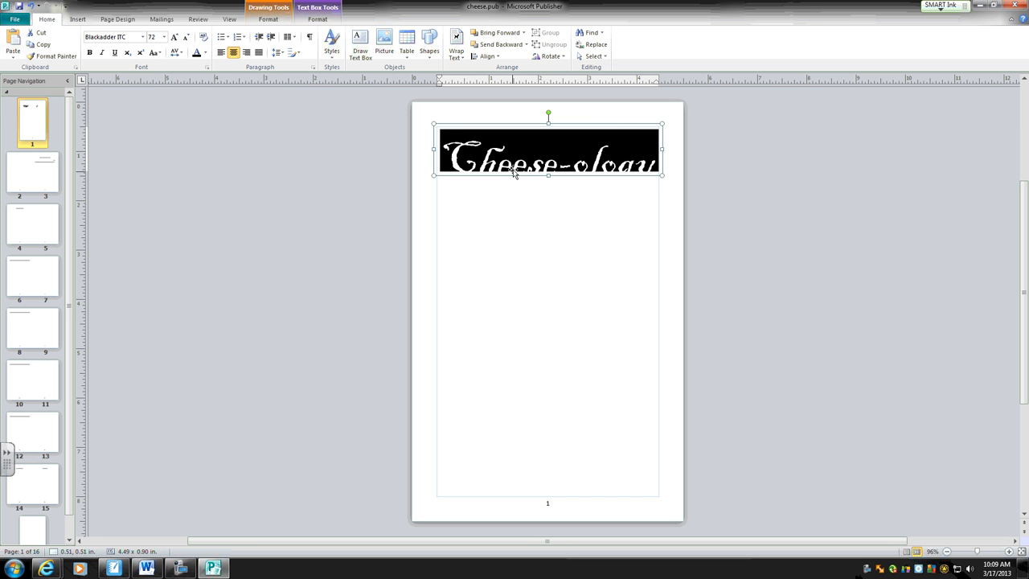
# Extend the title's text box downward so the enlarged Cheese-ology lettering fits inside it.
pyautogui.click(539, 189)
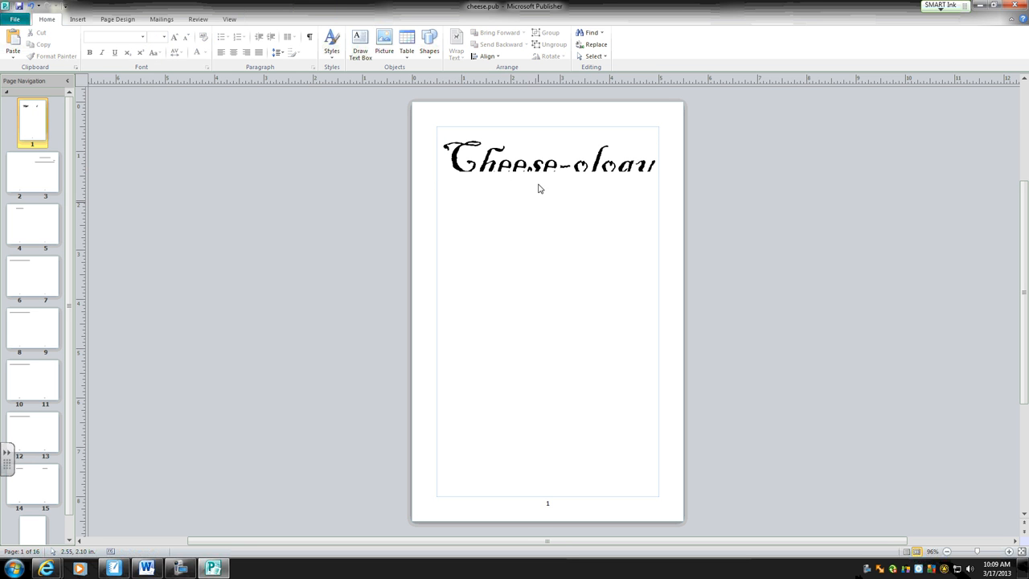
pyautogui.click(557, 161)
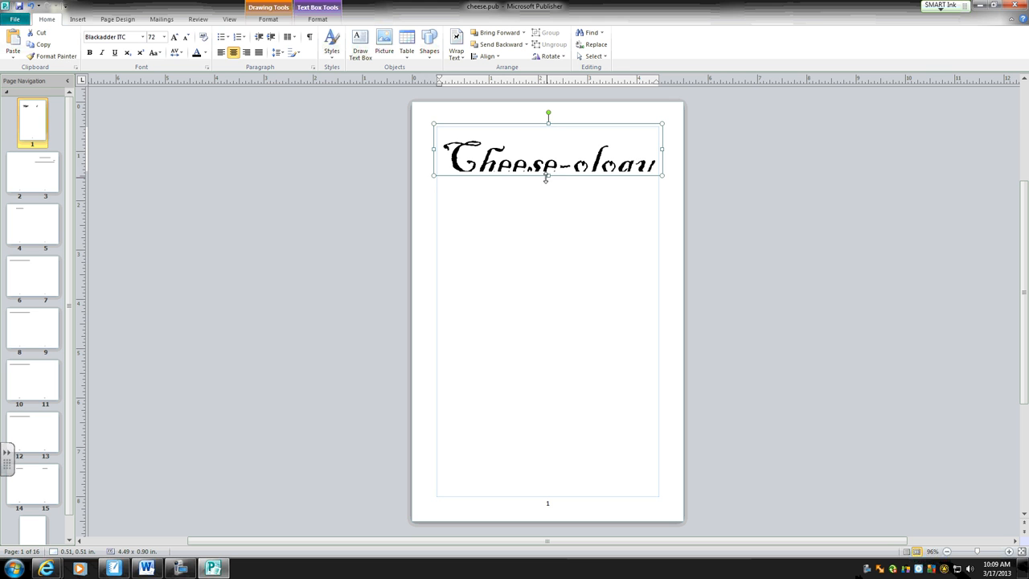
pyautogui.moveTo(548, 175); pyautogui.dragTo(549, 200)
pyautogui.click(520, 267)
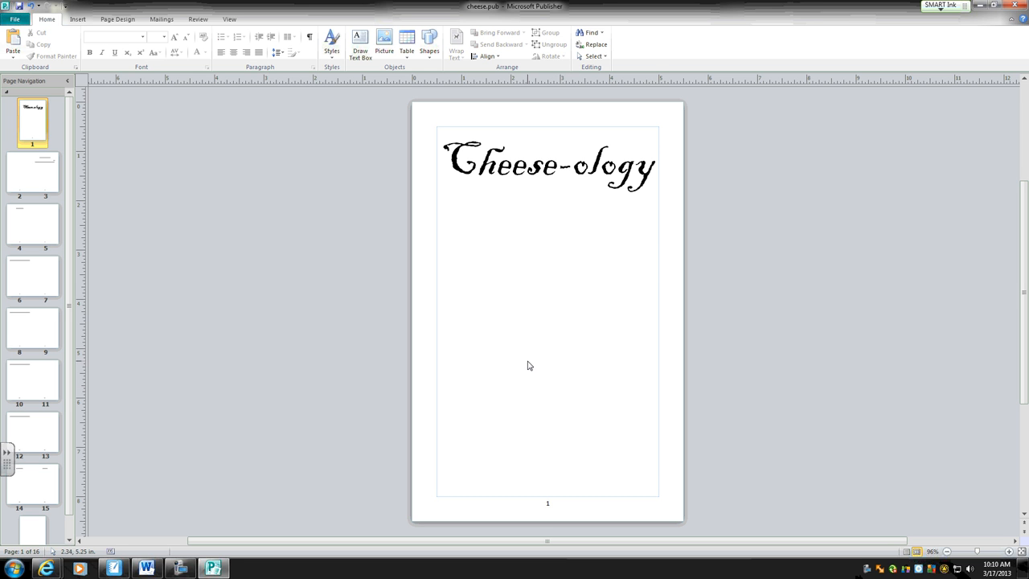
# Add a text box about 2.55 x 1.00 in on the middle of the cover, containing "By" and the author's name.
pyautogui.click(361, 40)
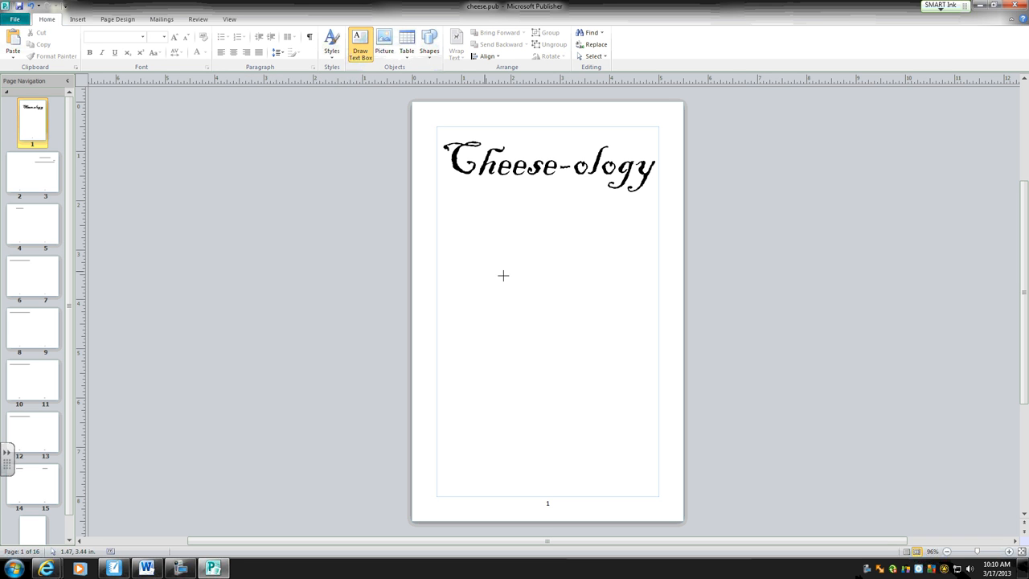
pyautogui.click(484, 291)
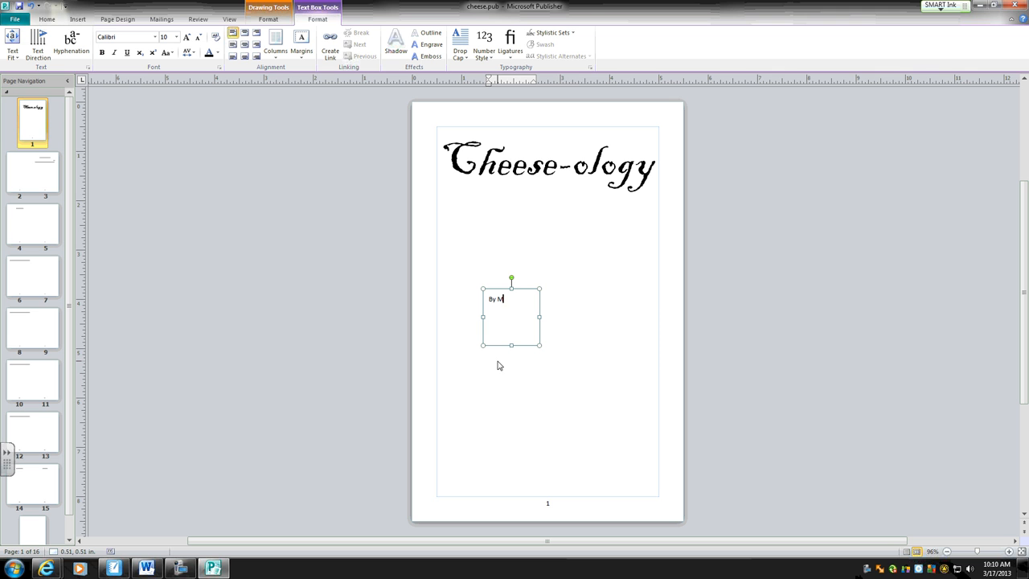
pyautogui.write('By Mr. Knowles')
pyautogui.moveTo(539, 316); pyautogui.dragTo(617, 316)
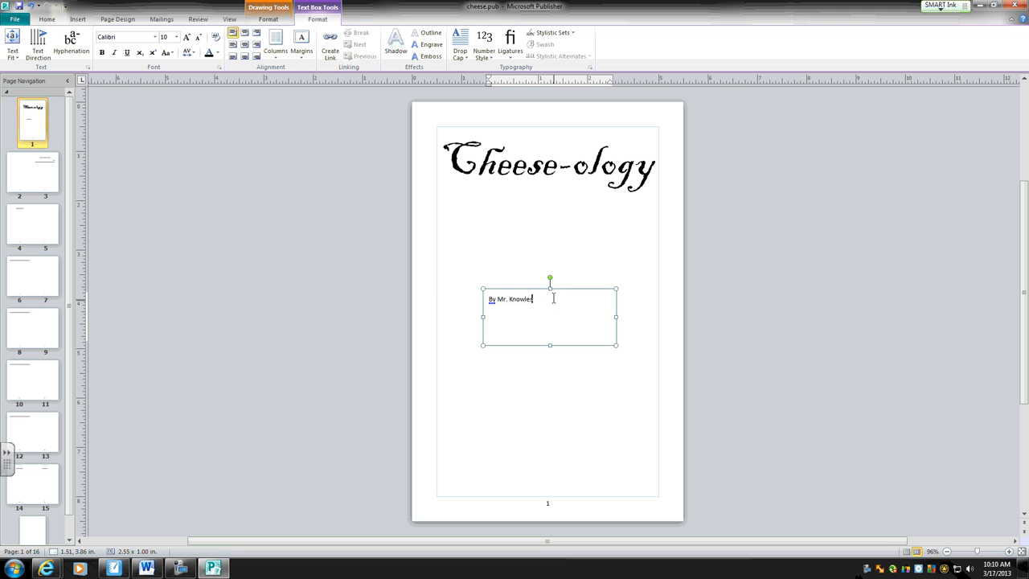
# Center the byline horizontally and vertically in its text box and set its font size to 22.
pyautogui.moveTo(553, 299); pyautogui.dragTo(480, 307)
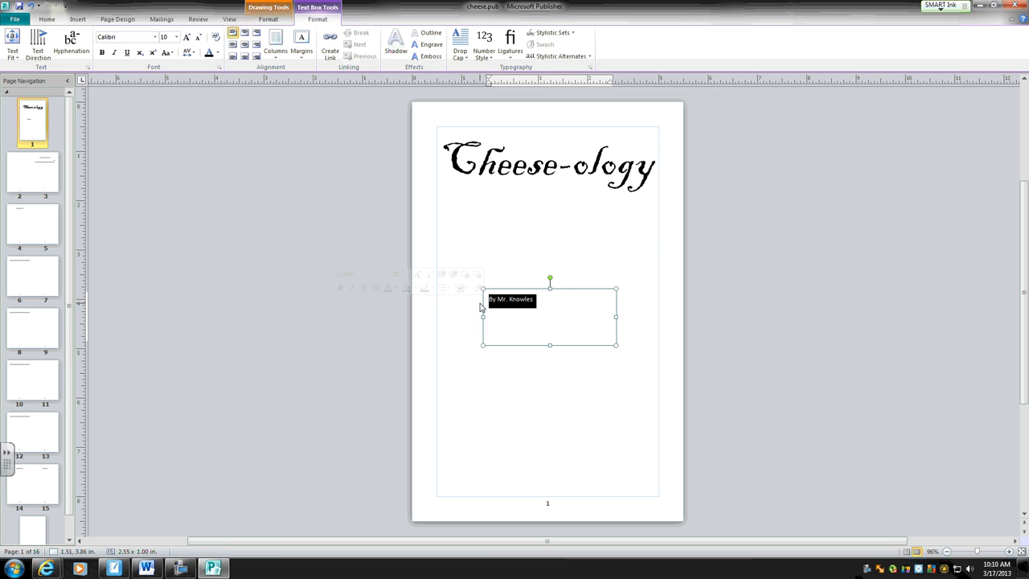
pyautogui.click(244, 44)
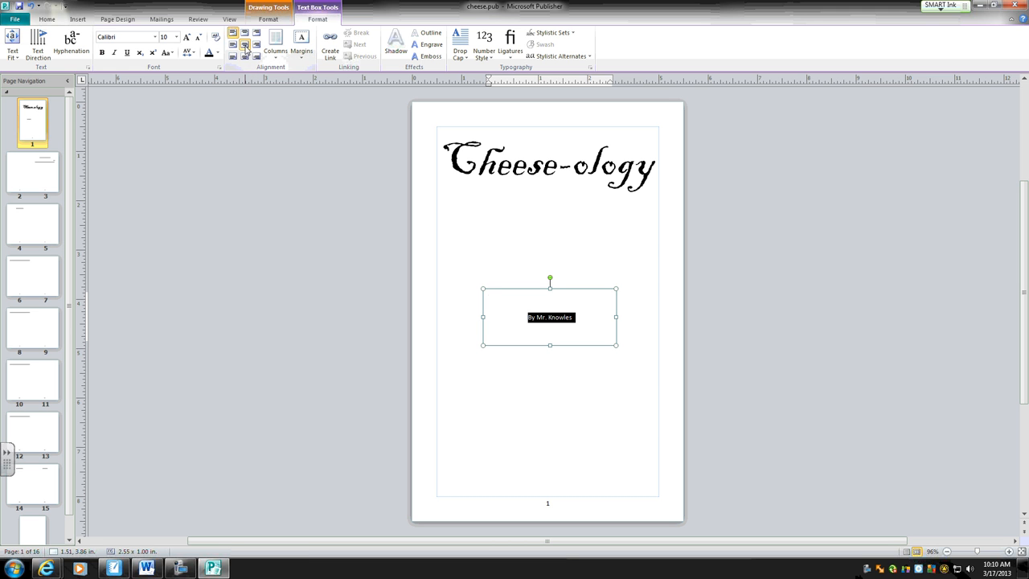
pyautogui.click(177, 37)
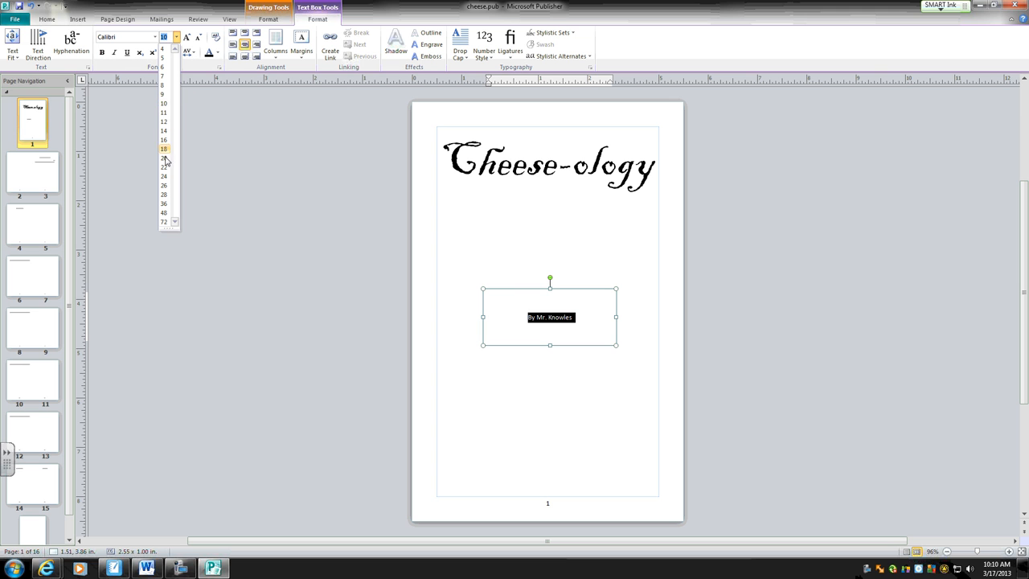
pyautogui.click(164, 204)
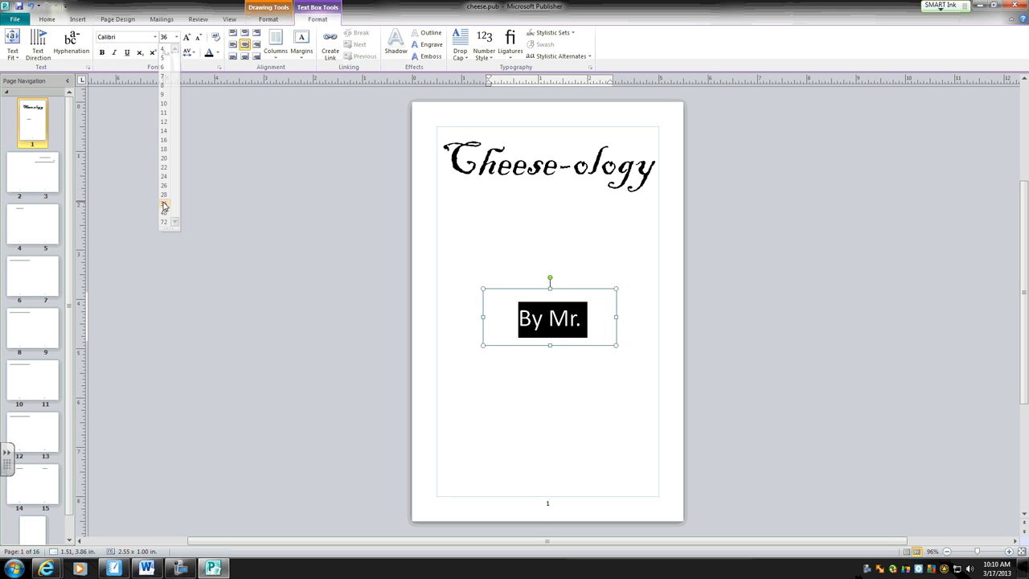
pyautogui.click(176, 37)
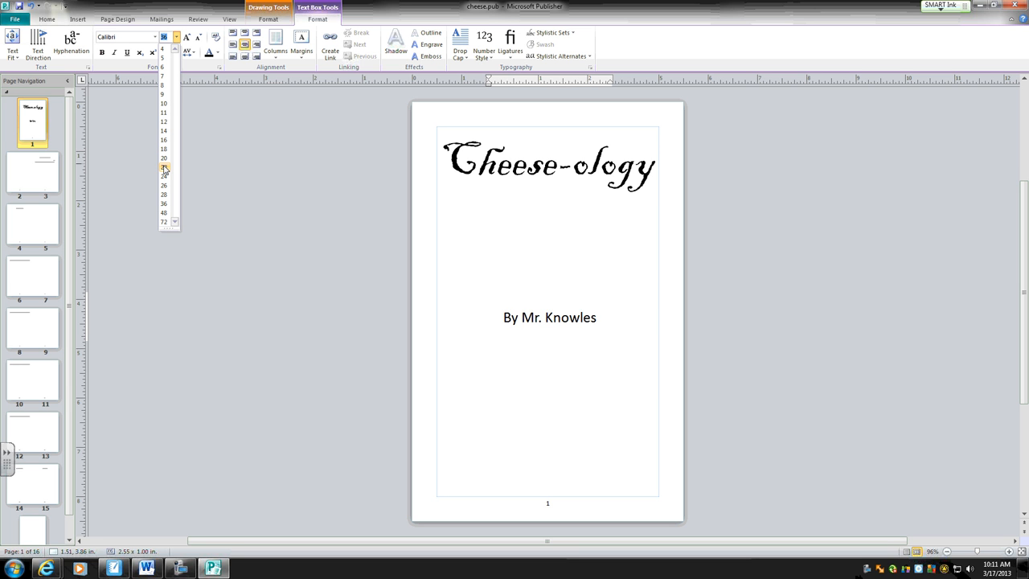
pyautogui.click(164, 167)
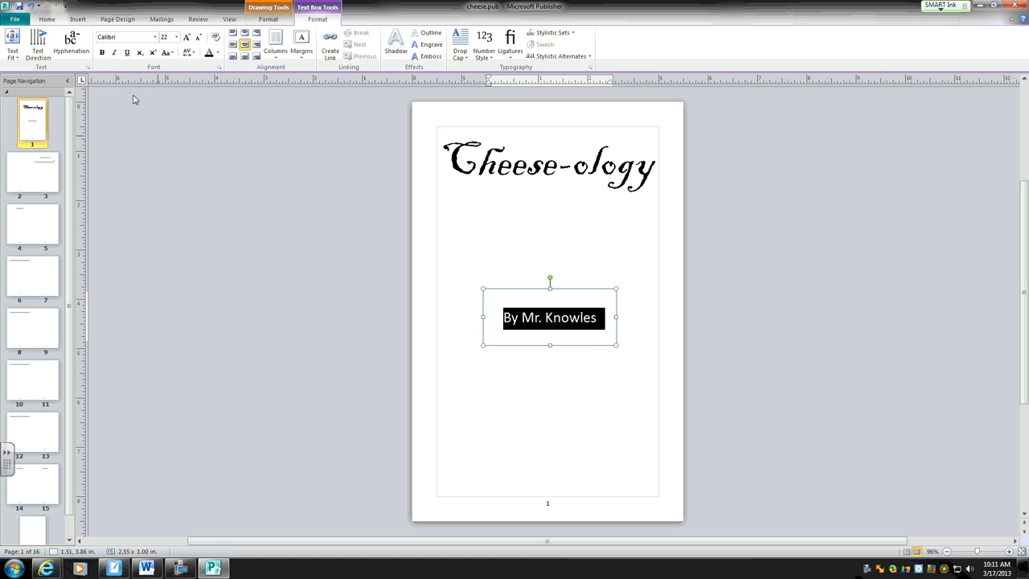
# Change the byline's font to Arabic Typesetting.
pyautogui.click(155, 37)
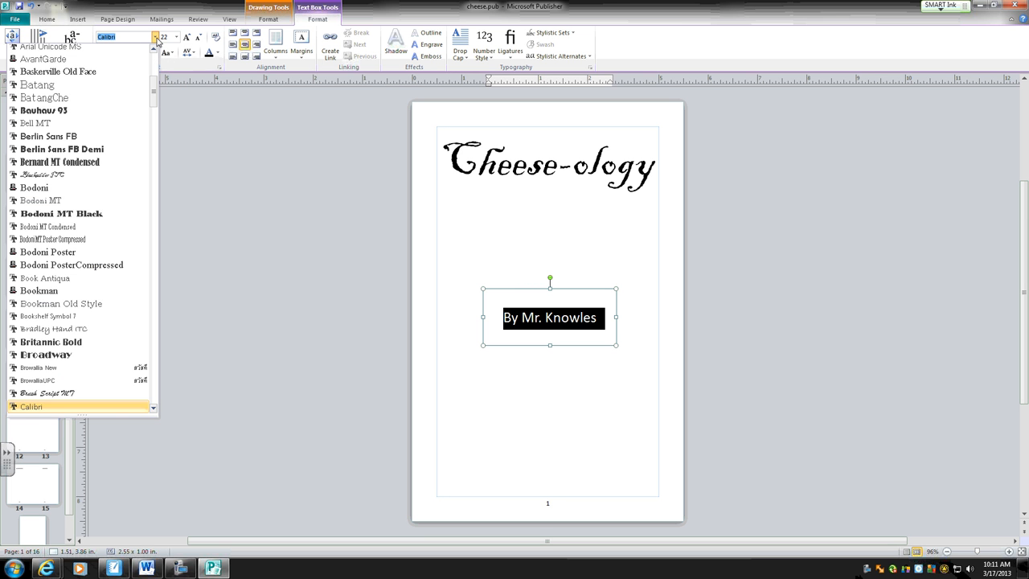
pyautogui.moveTo(155, 95); pyautogui.dragTo(157, 61)
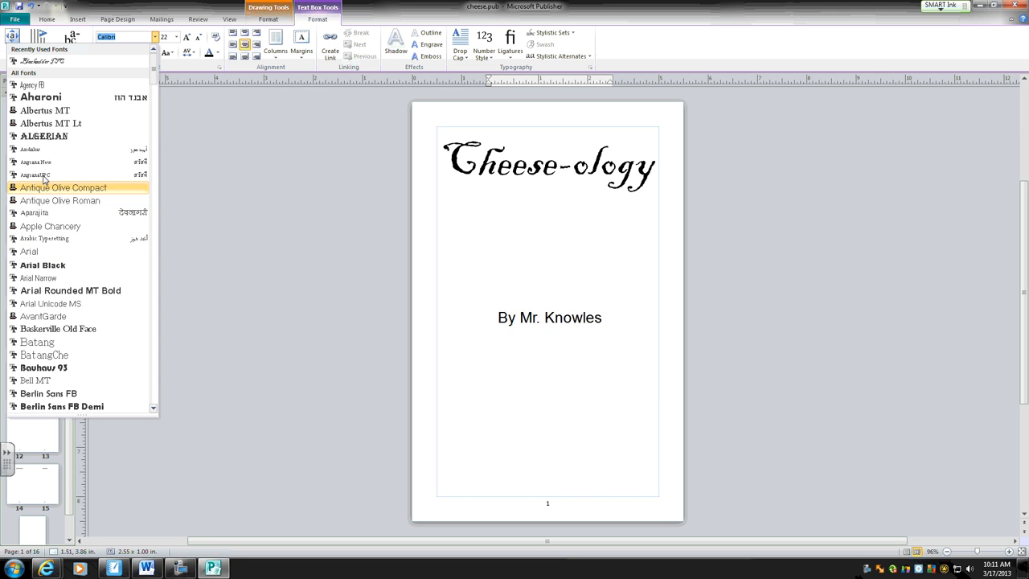
pyautogui.click(46, 239)
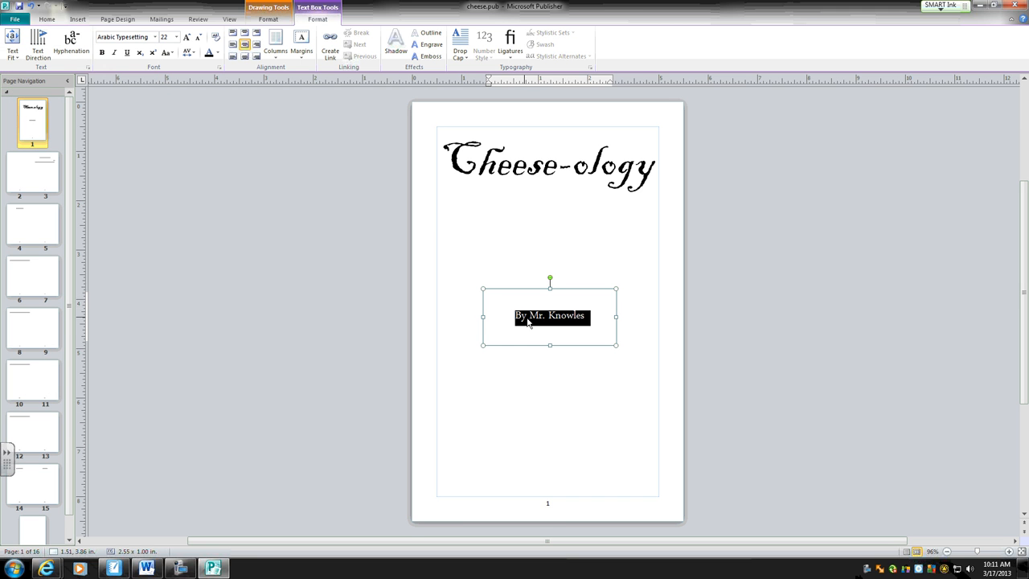
pyautogui.click(540, 393)
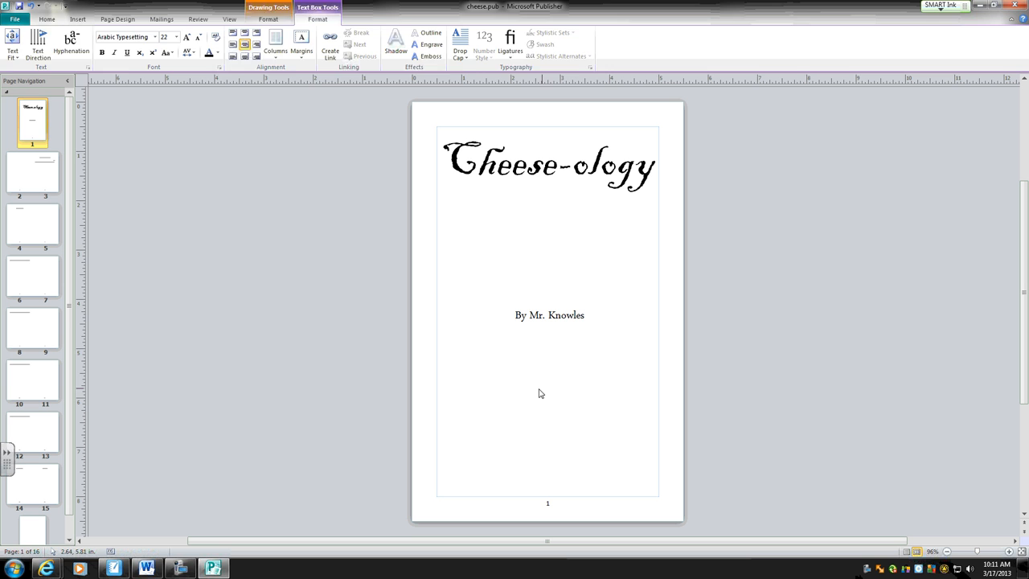
# Move the byline's text box up to just below the Cheese-ology title, at about 1.53, 1.90 in.
pyautogui.moveTo(542, 294); pyautogui.dragTo(545, 184)
pyautogui.click(553, 325)
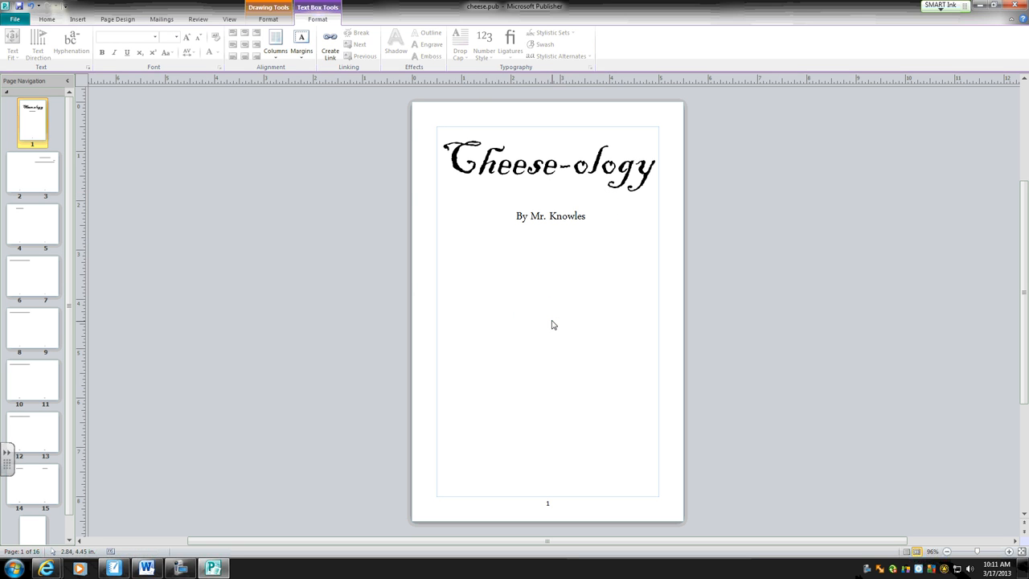
pyautogui.click(525, 219)
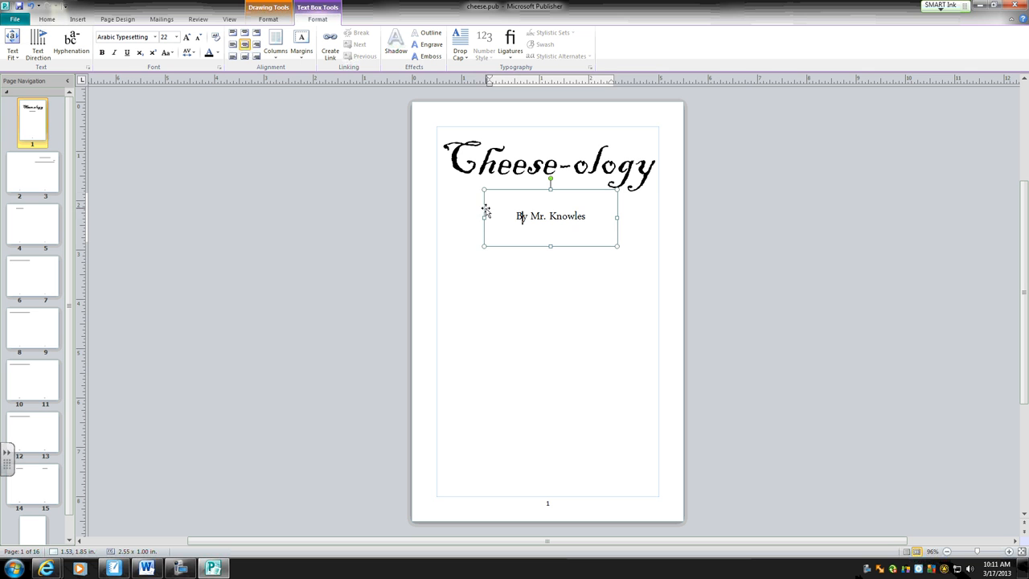
pyautogui.moveTo(485, 214); pyautogui.dragTo(498, 339)
pyautogui.moveTo(454, 237); pyautogui.dragTo(483, 212)
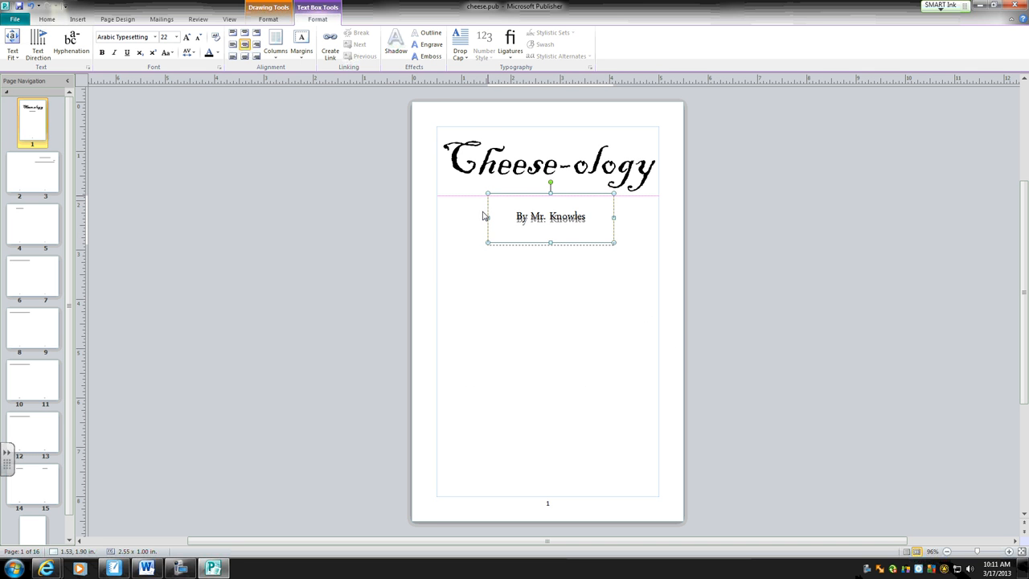
pyautogui.click(496, 332)
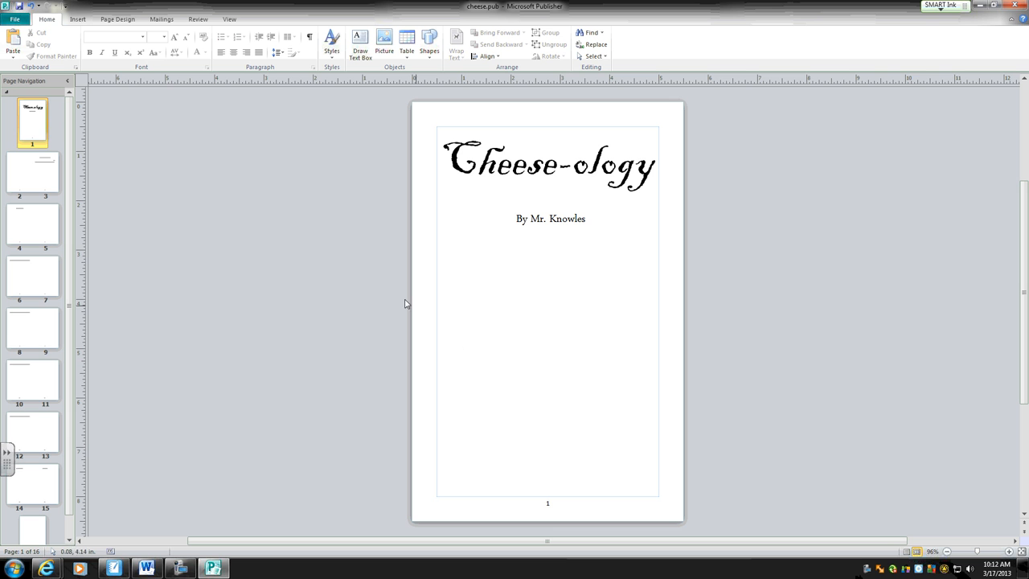
# Add the entry "Chapter 1: A Brief History of Cheese" with a dotted leader below Introduction in the page 3 table of contents.
pyautogui.click(42, 179)
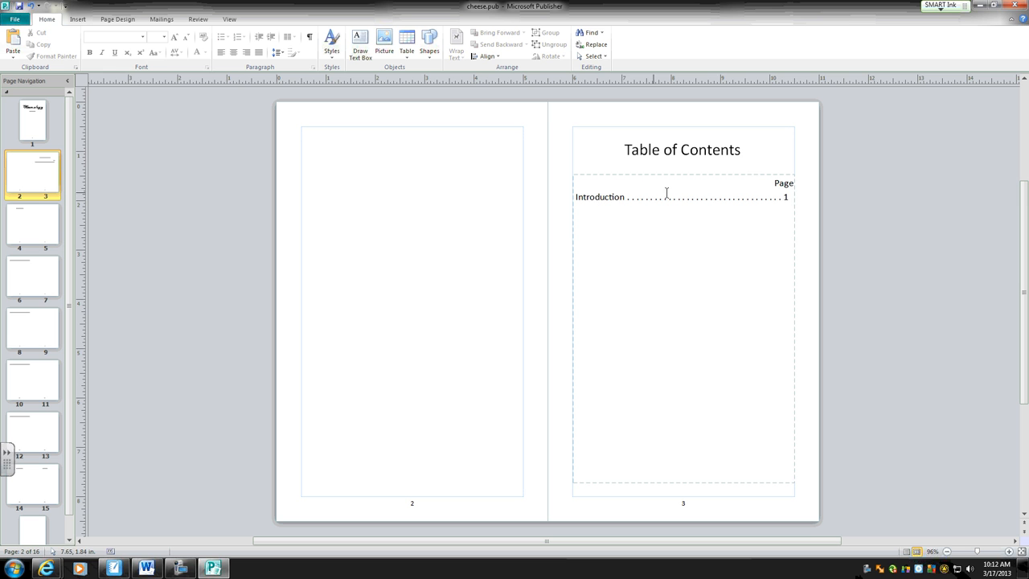
pyautogui.click(788, 198)
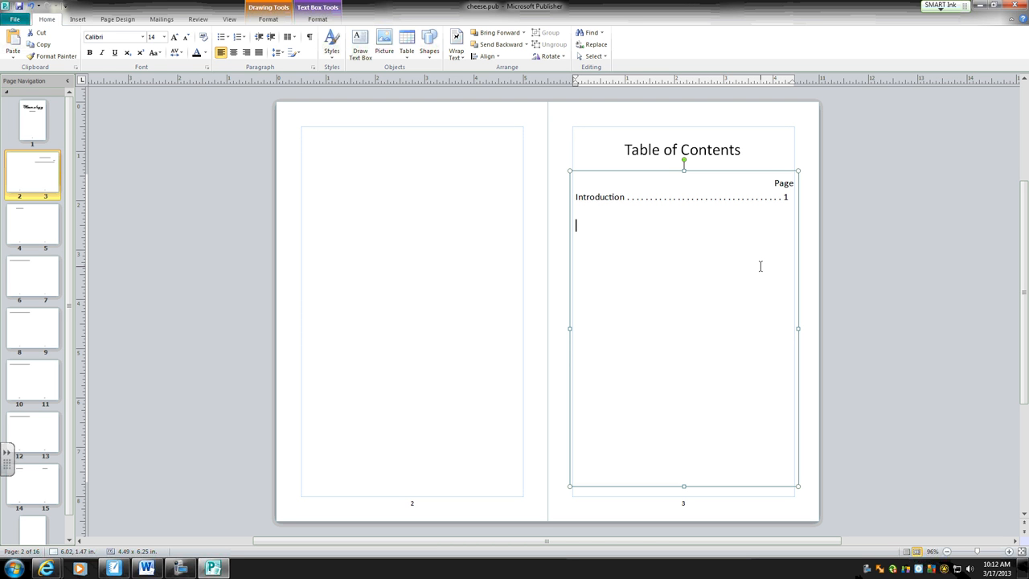
pyautogui.write('Chapter 1: A Brief History of')
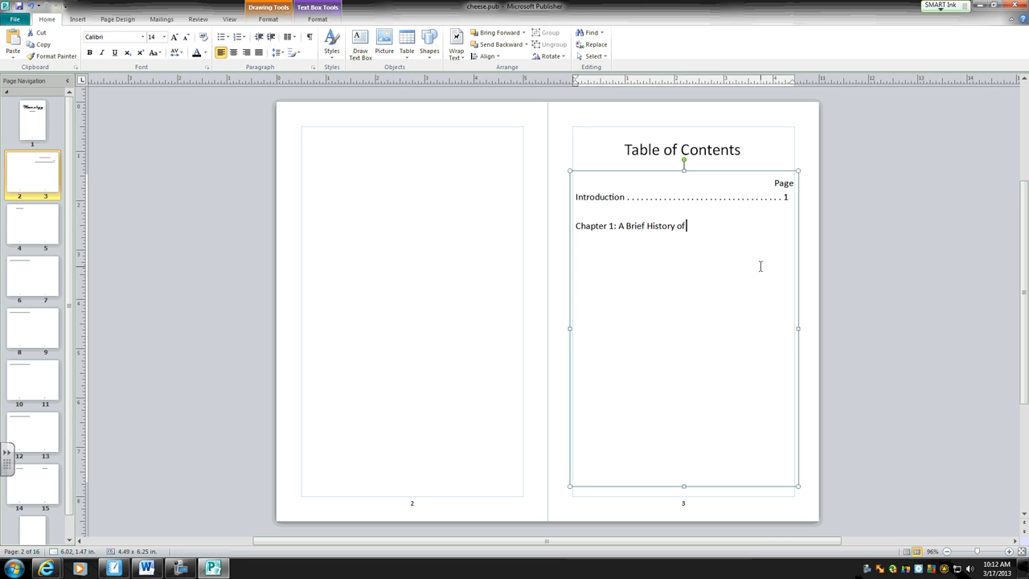
pyautogui.write(' Cheese . . . . . . . . . . . . . .')
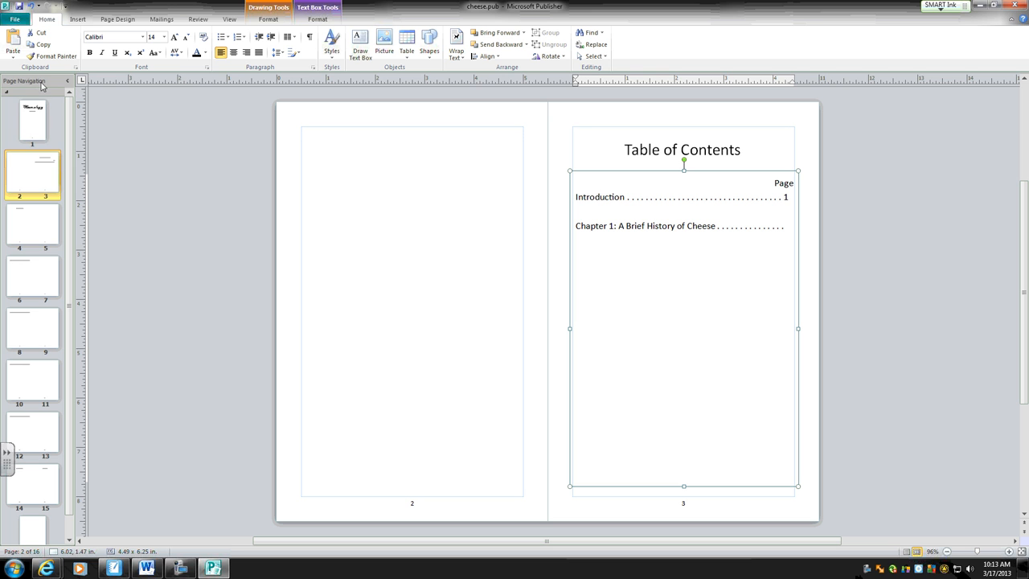
# Check the starting pages of the Introduction and Chapter 1, and set their table of contents page numbers to 4 and 6.
pyautogui.click(35, 232)
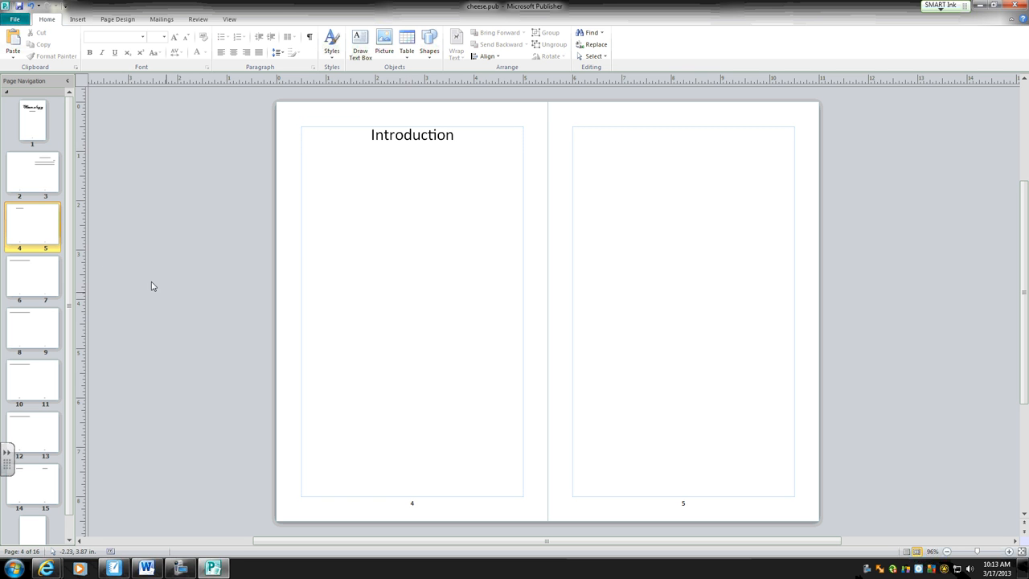
pyautogui.click(40, 291)
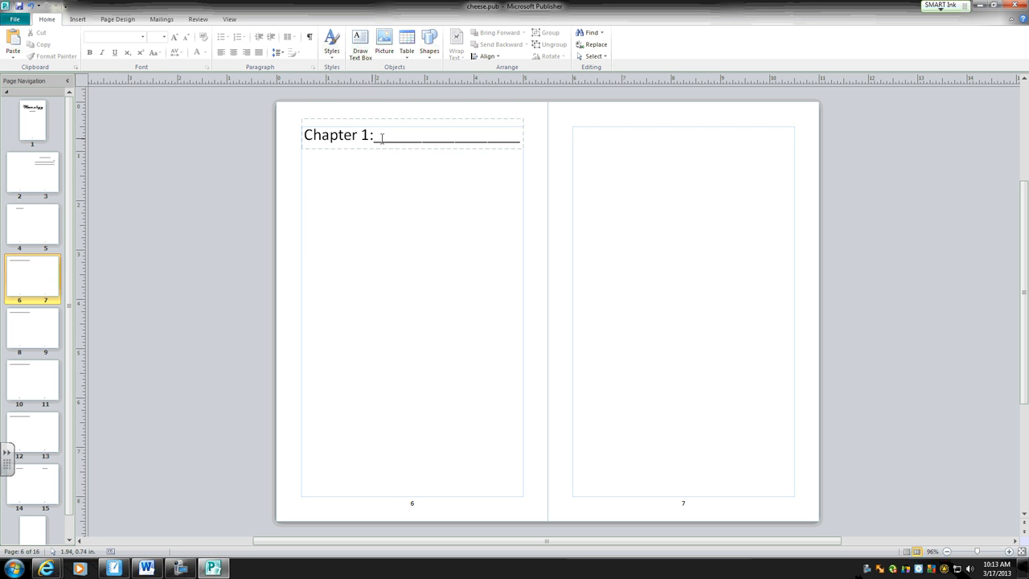
pyautogui.click(37, 175)
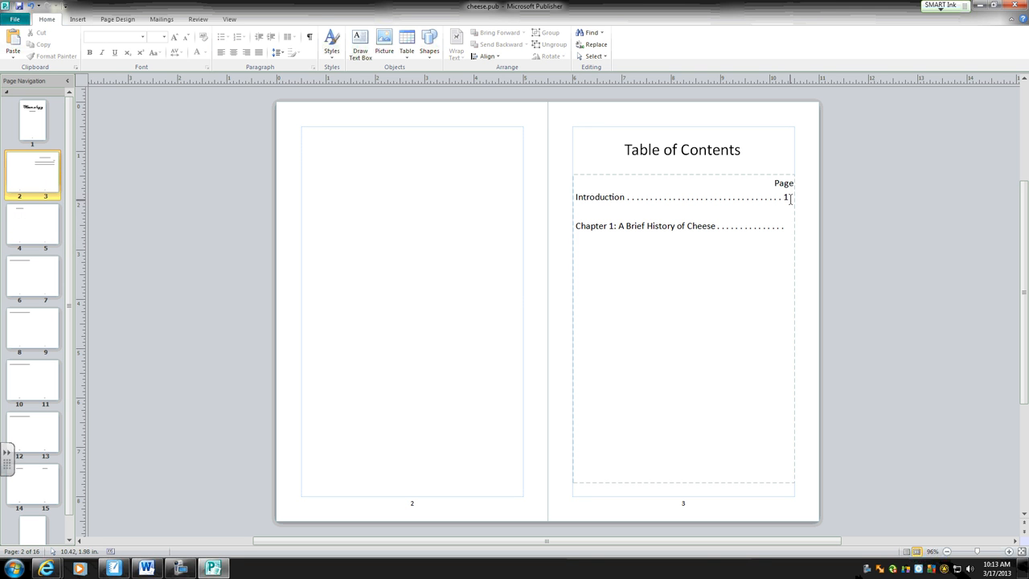
pyautogui.click(789, 198)
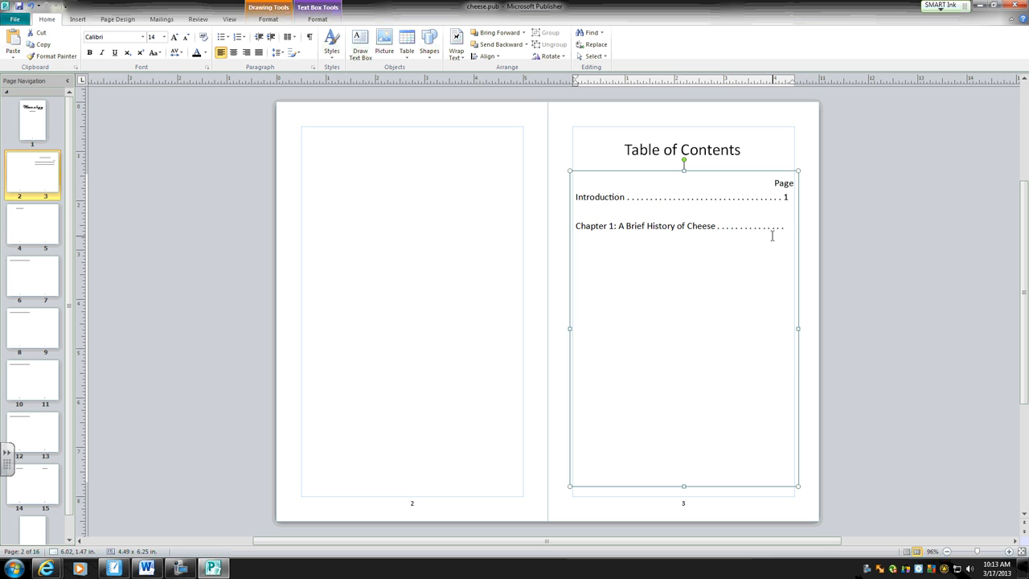
pyautogui.press('BackSpace')
pyautogui.write('4')
pyautogui.write('6')
pyautogui.press('BackSpace')
pyautogui.write('6')
# Check where Chapter 2 starts in the booklet and add the line "Chapter 2:" below the Chapter 1 entry in the table of contents.
pyautogui.click(25, 226)
pyautogui.click(34, 281)
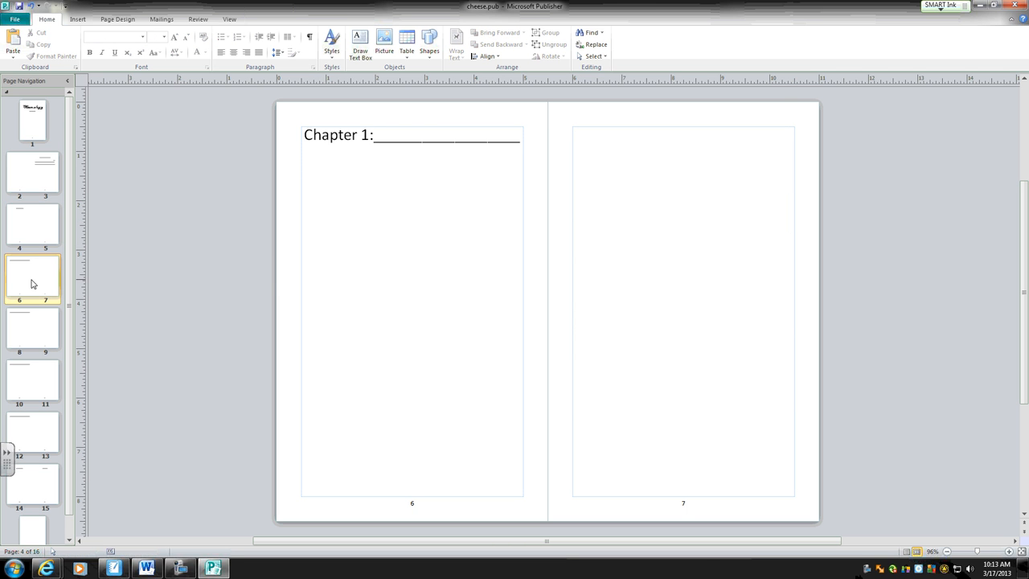
pyautogui.click(35, 333)
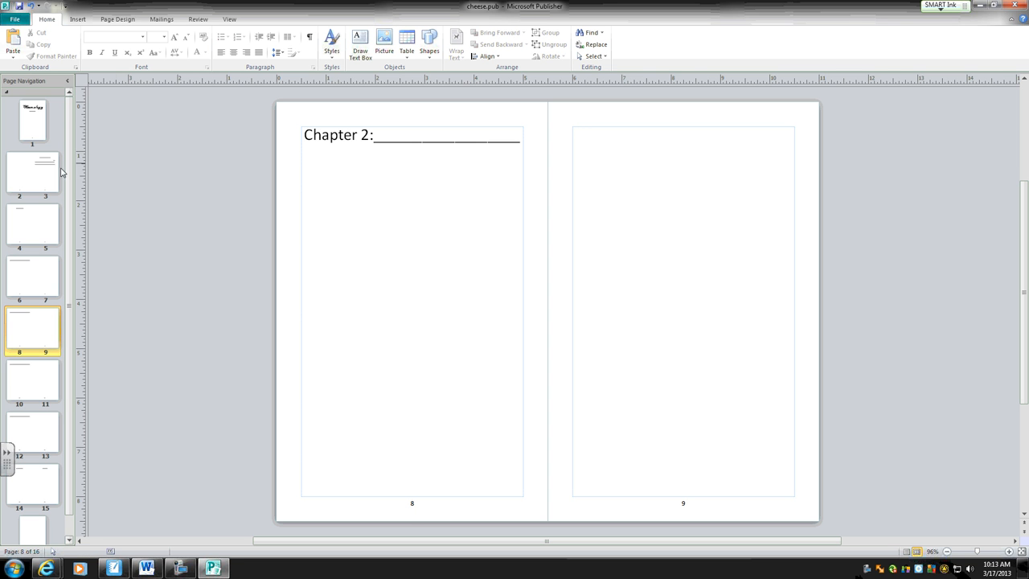
pyautogui.click(32, 173)
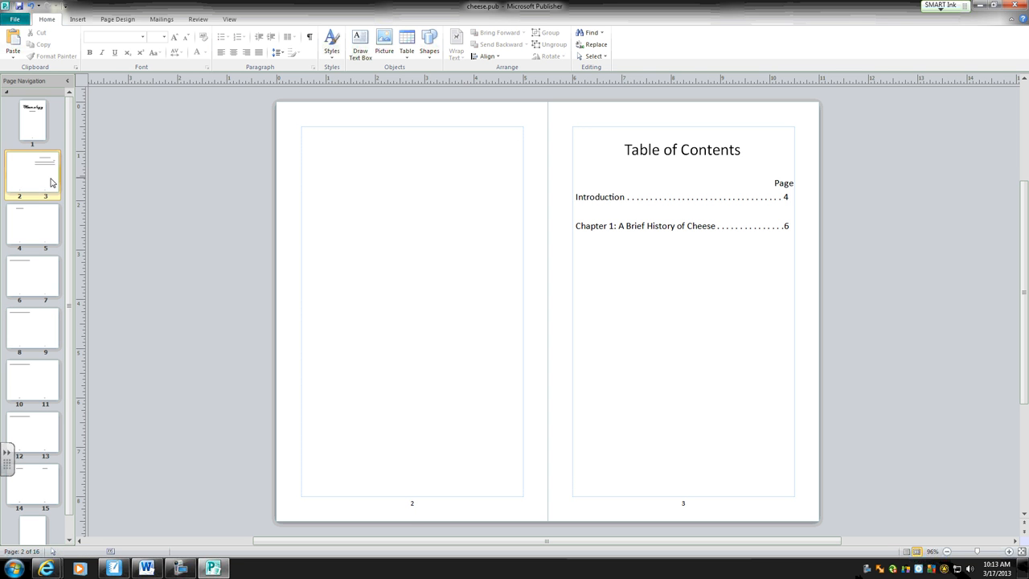
pyautogui.click(792, 227)
pyautogui.press('Return')
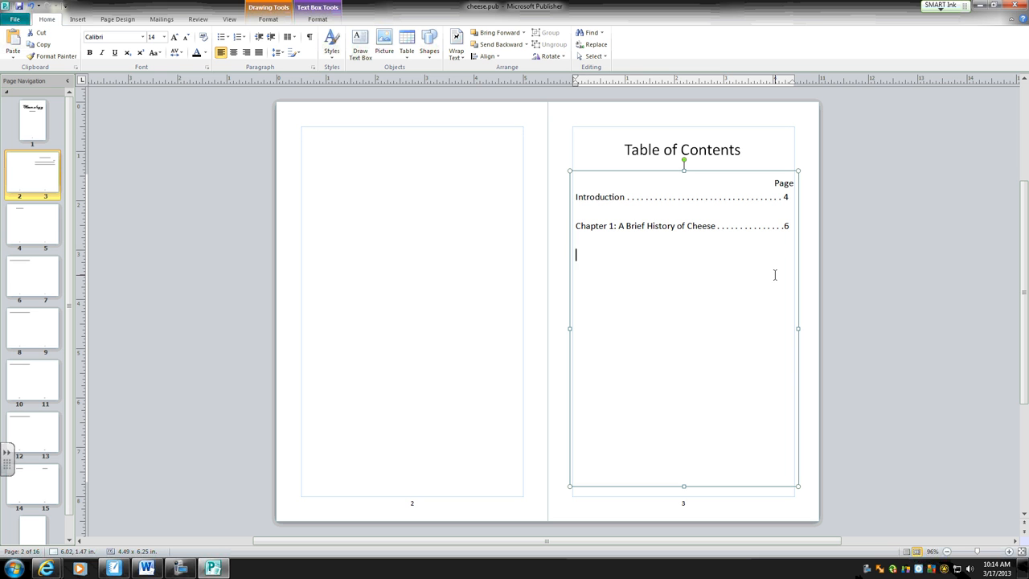
pyautogui.write('Chapter 2:')
# Apply 2.5 line spacing to the table of contents entries from Introduction through Chapter 2.
pyautogui.moveTo(576, 198); pyautogui.dragTo(671, 253)
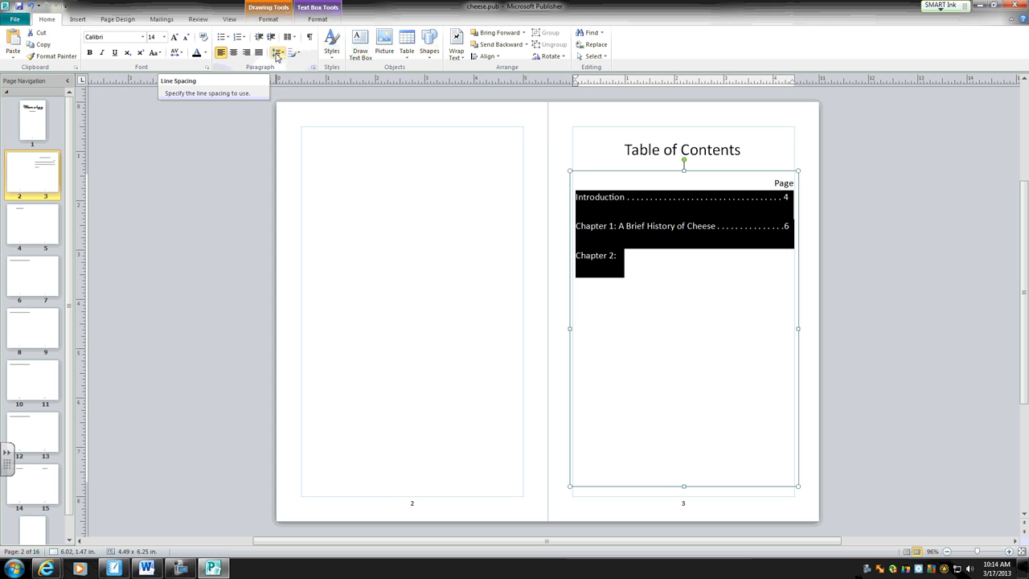
pyautogui.click(280, 55)
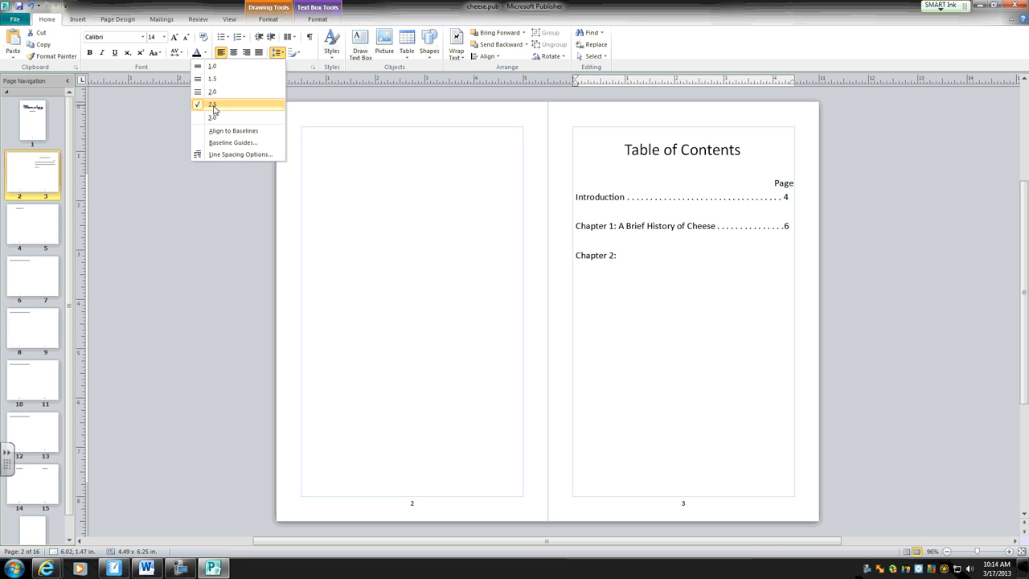
pyautogui.click(212, 105)
pyautogui.click(648, 268)
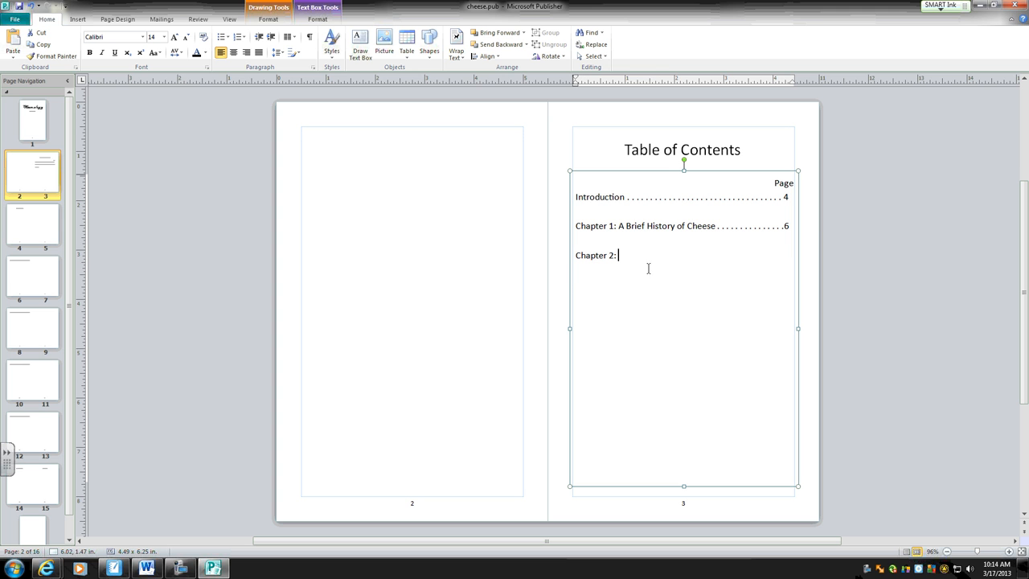